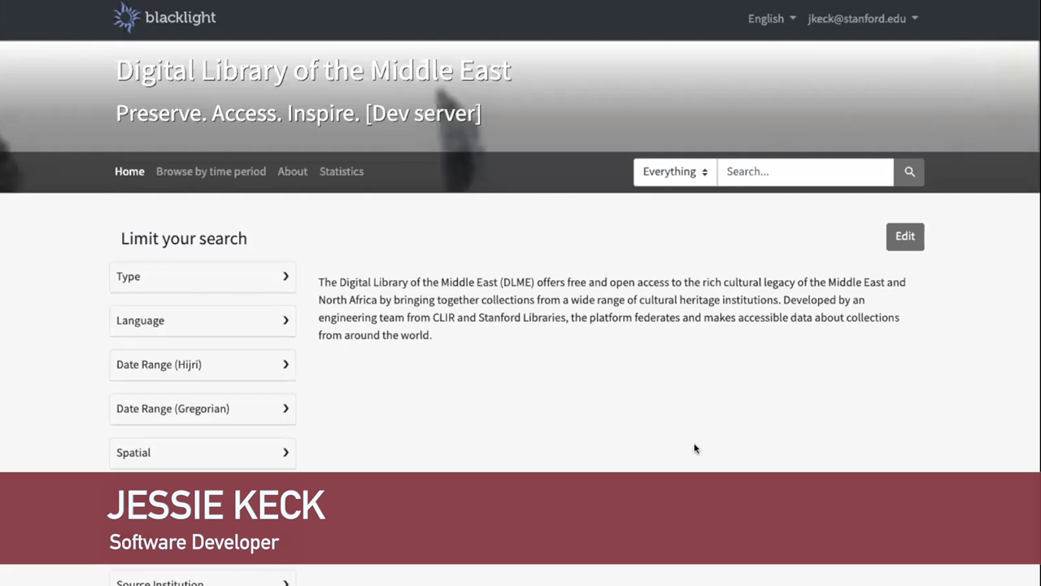
Expand and collapse the Hijri date filter, then show the Gregorian histogram spanning -11000 to 2010.
{"action": "scroll", "coordinate": [694, 447], "scroll_direction": "down", "scroll_amount": 1}
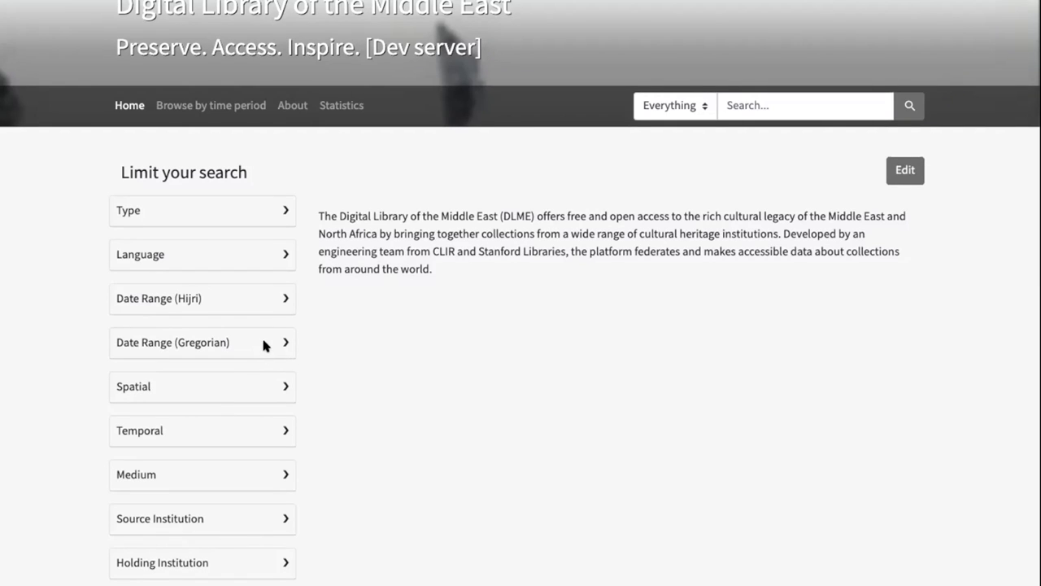
{"action": "left_click", "coordinate": [228, 306]}
{"action": "scroll", "coordinate": [268, 383], "scroll_direction": "down", "scroll_amount": 2}
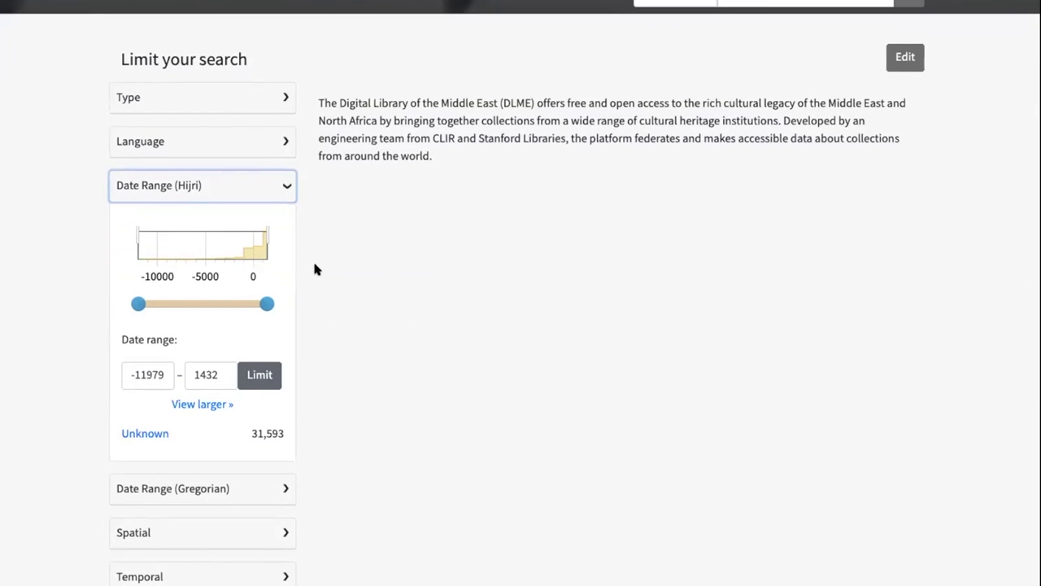
{"action": "scroll", "coordinate": [316, 270], "scroll_direction": "down", "scroll_amount": 1}
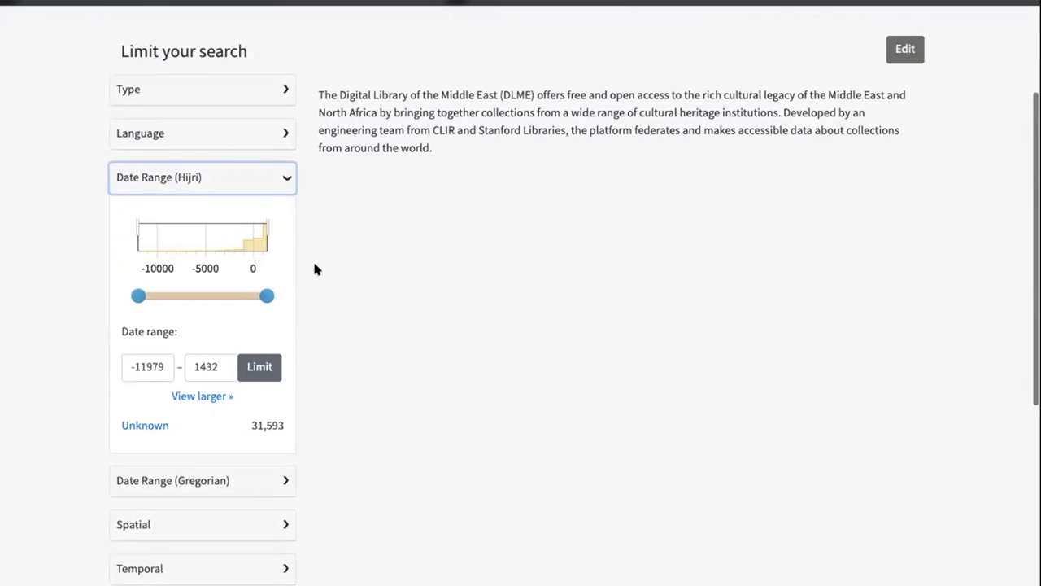
{"action": "left_click", "coordinate": [276, 187]}
{"action": "left_click", "coordinate": [258, 218]}
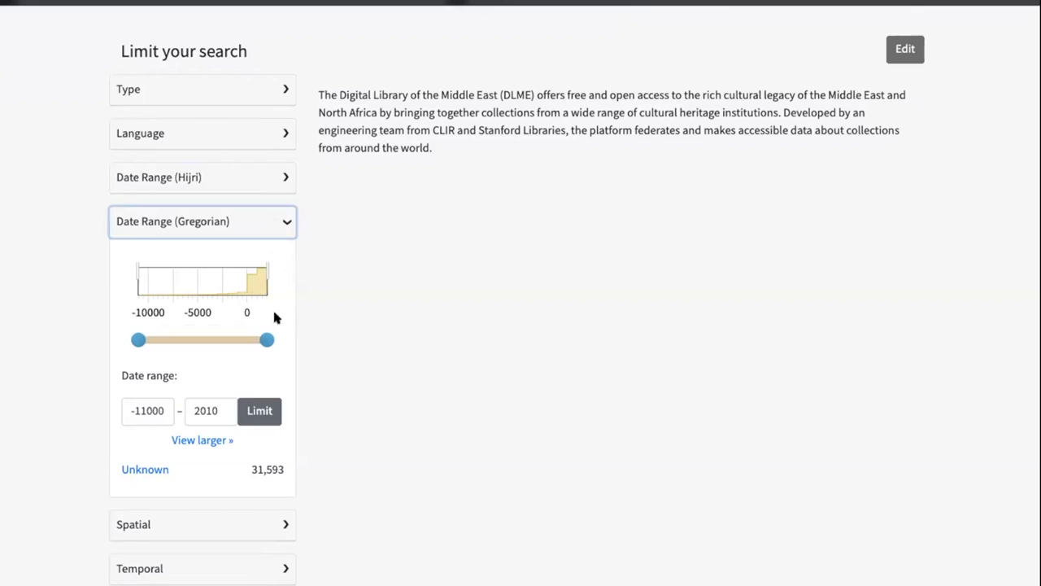
{"action": "mouse_move", "coordinate": [266, 280]}
In the enlarged Gregorian date chart, limit the range to -2832 through -85.
{"action": "left_click", "coordinate": [210, 443]}
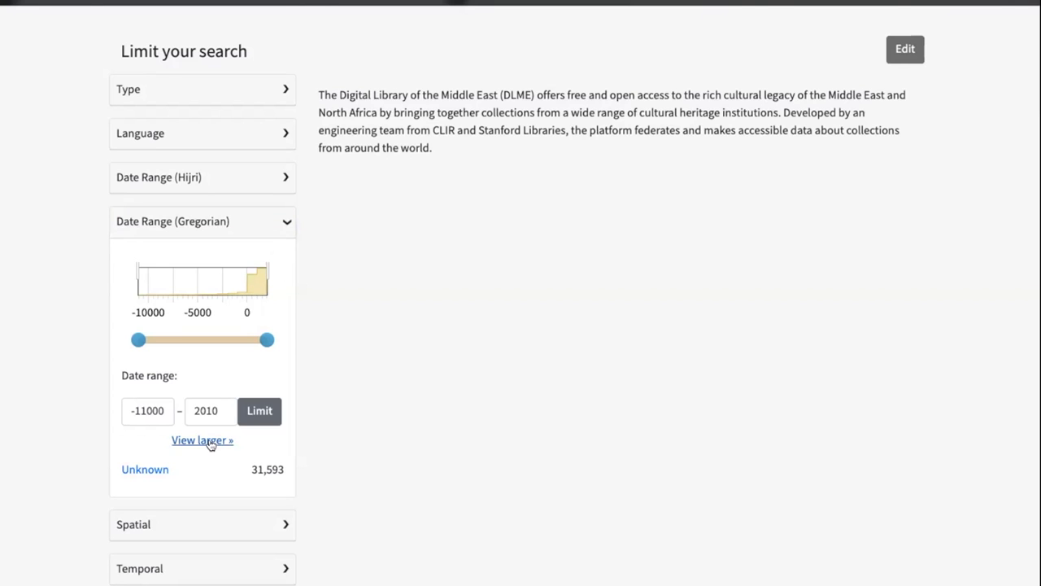
{"action": "left_click", "coordinate": [224, 442]}
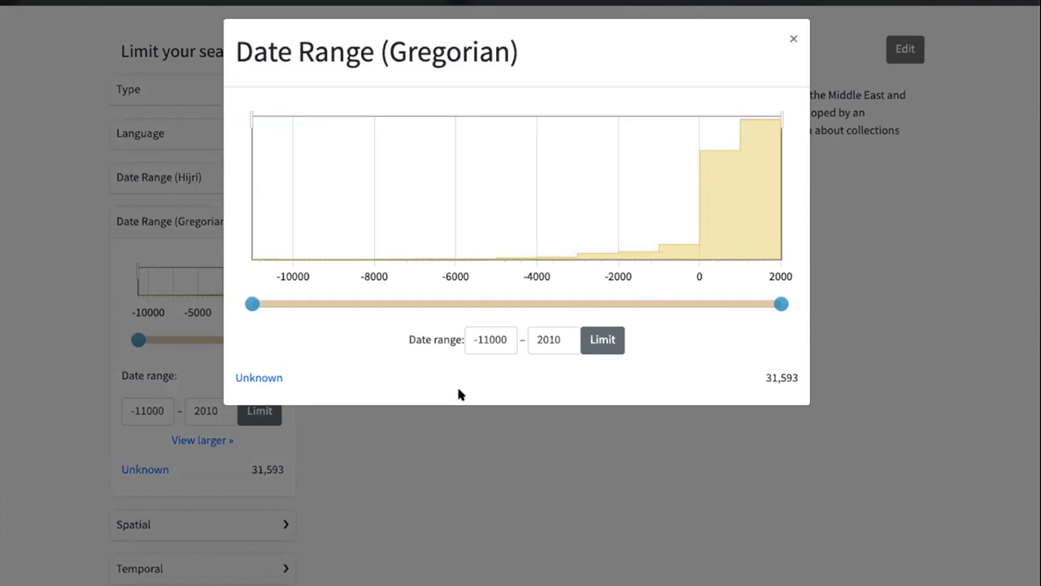
{"action": "mouse_move", "coordinate": [253, 304]}
{"action": "left_mouse_down"}
{"action": "mouse_move", "coordinate": [662, 318]}
{"action": "mouse_move", "coordinate": [676, 309]}
{"action": "left_mouse_up"}
{"action": "left_click_drag", "start_coordinate": [779, 305], "coordinate": [584, 303]}
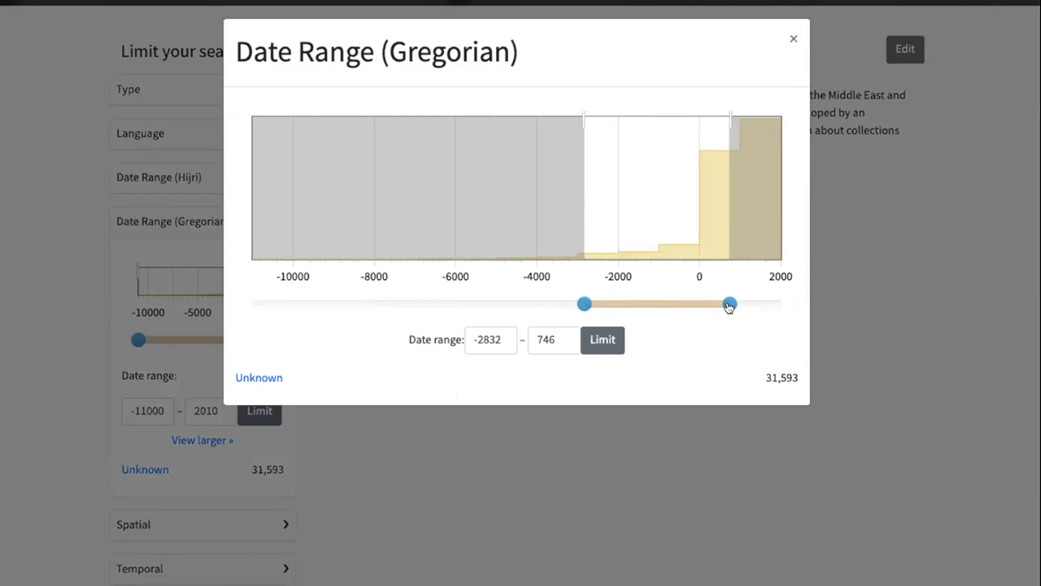
{"action": "left_click_drag", "start_coordinate": [729, 306], "coordinate": [694, 307]}
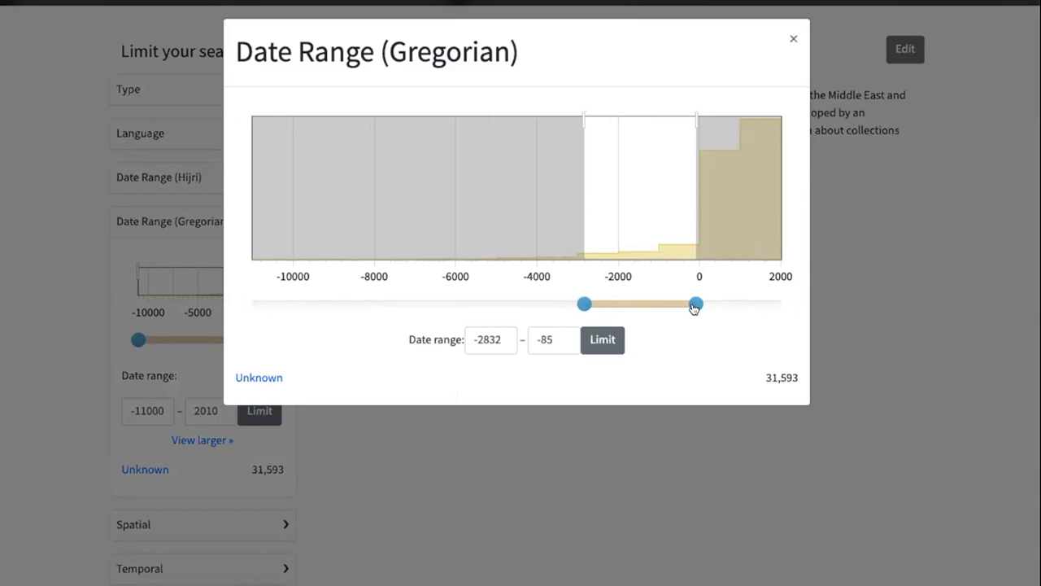
{"action": "left_click", "coordinate": [606, 342]}
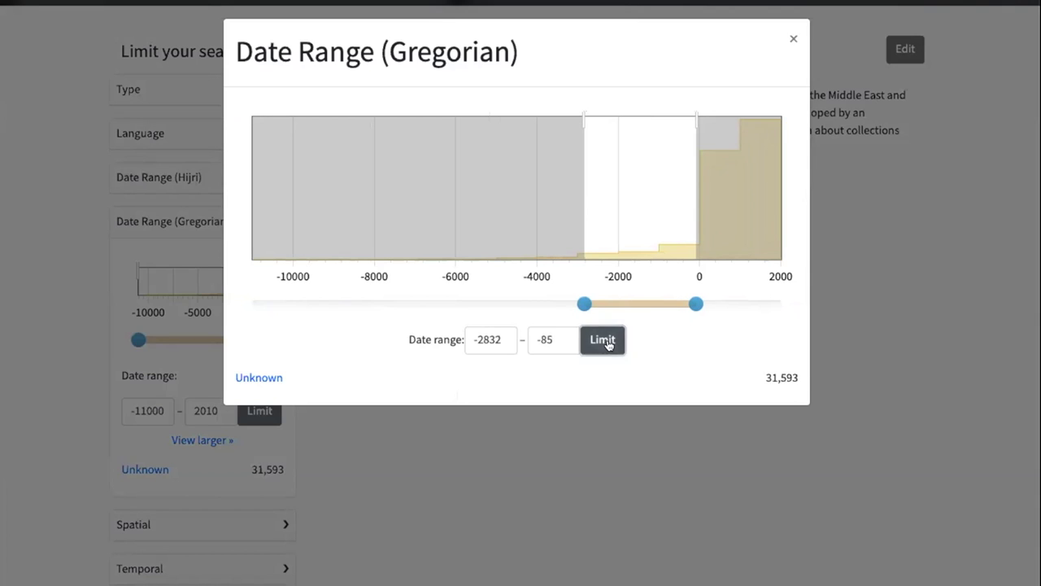
Browse the 4,360 filtered results, then reopen the enlarged date chart spanning -2832 to -85.
{"action": "scroll", "coordinate": [589, 455], "scroll_direction": "down", "scroll_amount": 1}
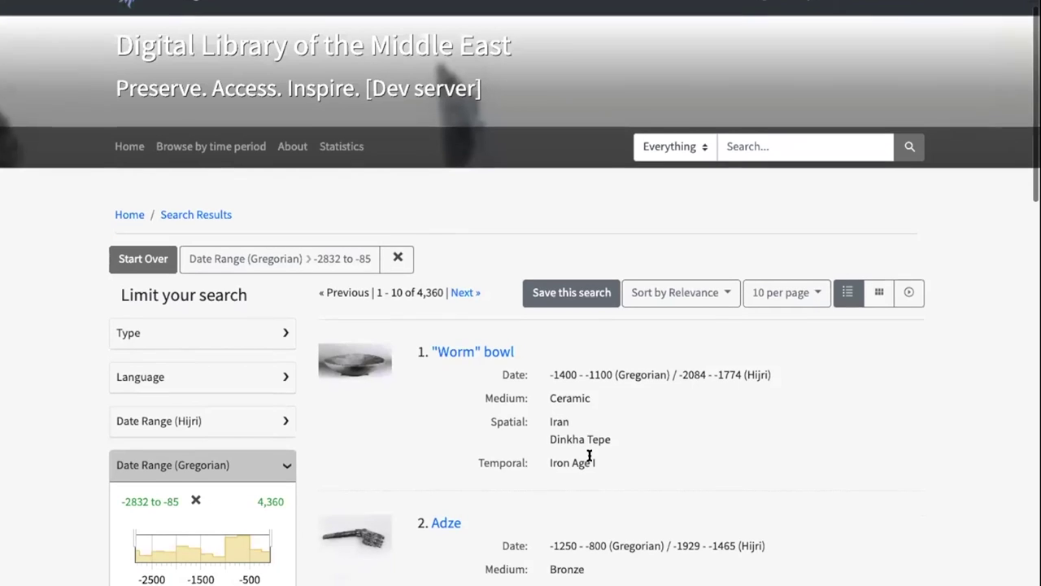
{"action": "scroll", "coordinate": [589, 456], "scroll_direction": "down", "scroll_amount": 3}
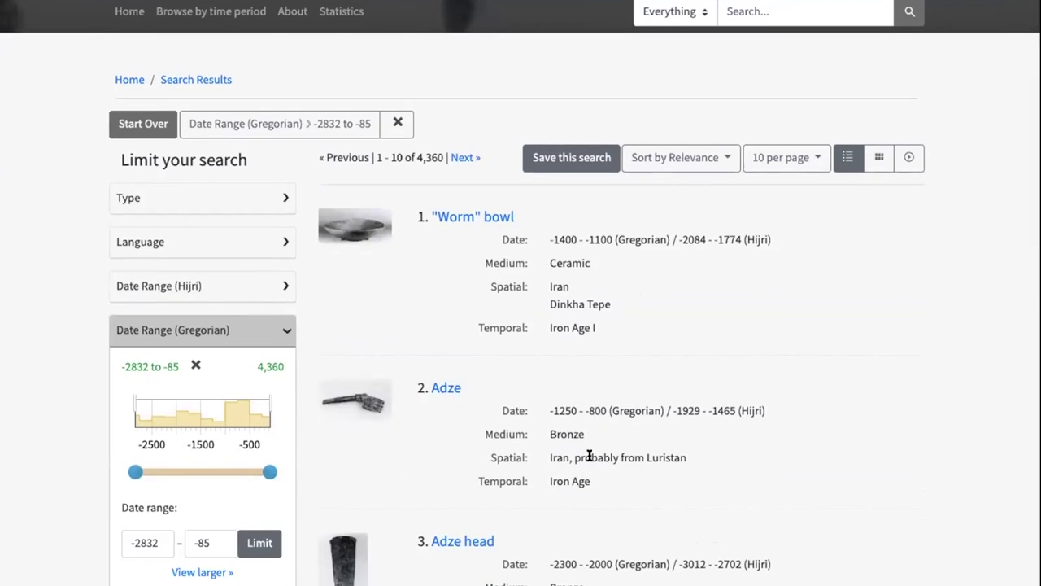
{"action": "scroll", "coordinate": [589, 456], "scroll_direction": "down", "scroll_amount": 3}
{"action": "scroll", "coordinate": [589, 455], "scroll_direction": "up", "scroll_amount": 2}
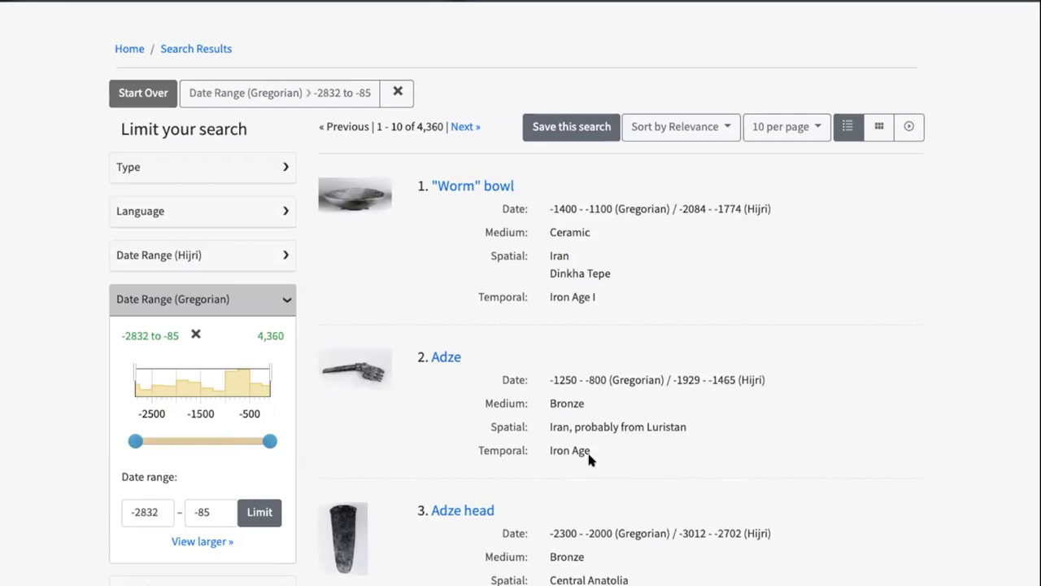
{"action": "scroll", "coordinate": [589, 457], "scroll_direction": "down", "scroll_amount": 5}
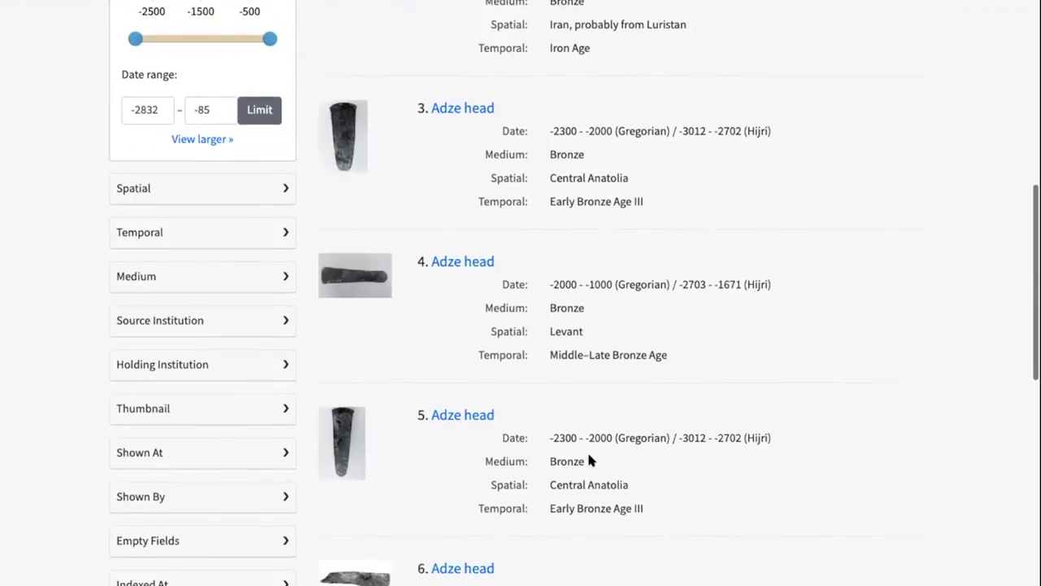
{"action": "scroll", "coordinate": [589, 460], "scroll_direction": "up", "scroll_amount": 2}
{"action": "scroll", "coordinate": [589, 461], "scroll_direction": "up", "scroll_amount": 2}
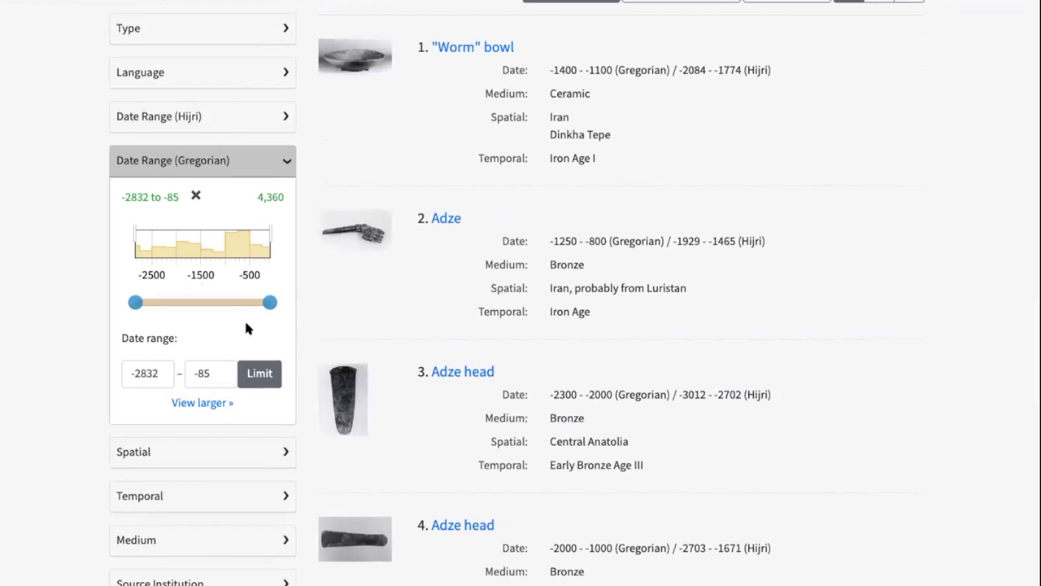
{"action": "left_click", "coordinate": [218, 403]}
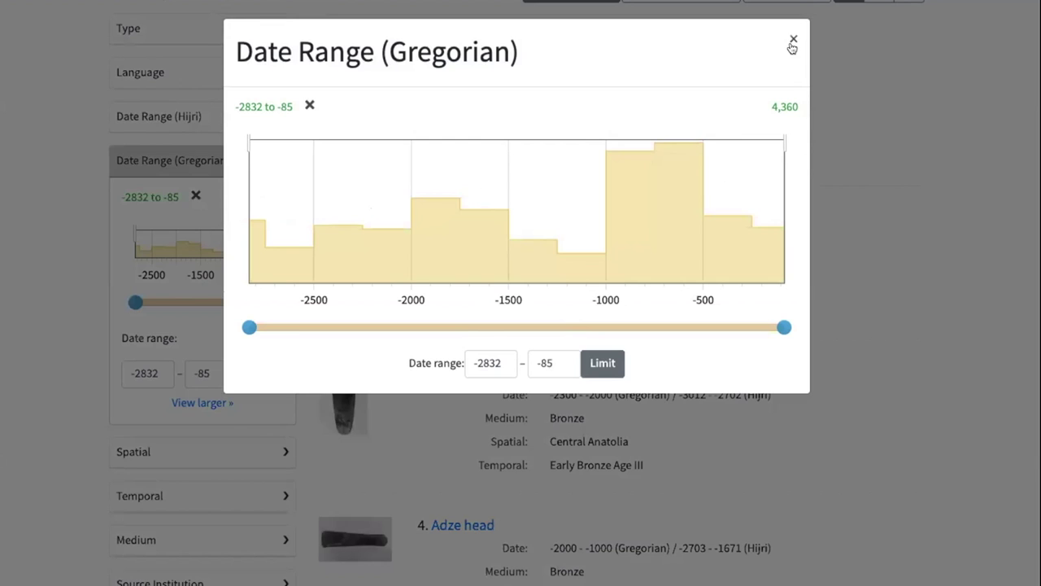
Close the enlarged date chart and return to the Proof of Concept home page.
{"action": "left_click", "coordinate": [793, 41]}
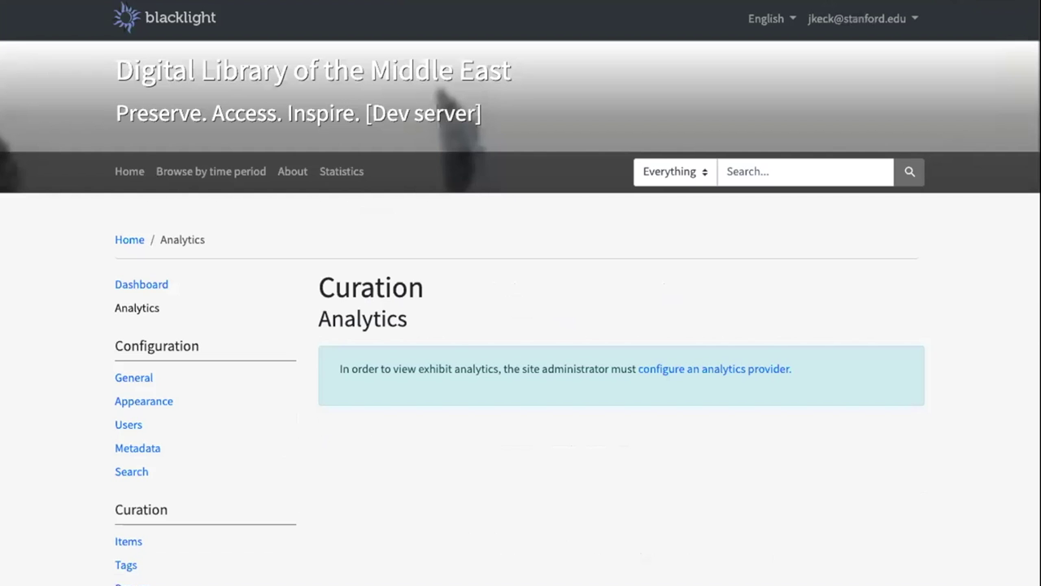
{"action": "left_click", "coordinate": [129, 171]}
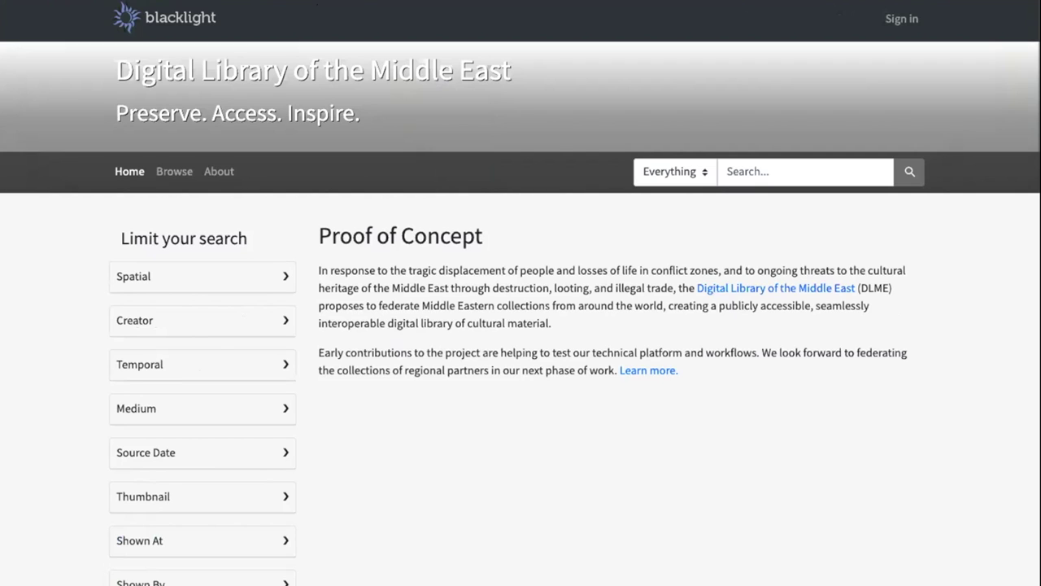
Switch the address to the spotlight.stag staging server and load it.
{"action": "type", "text": "stag.dlmenetwork.org/library"}
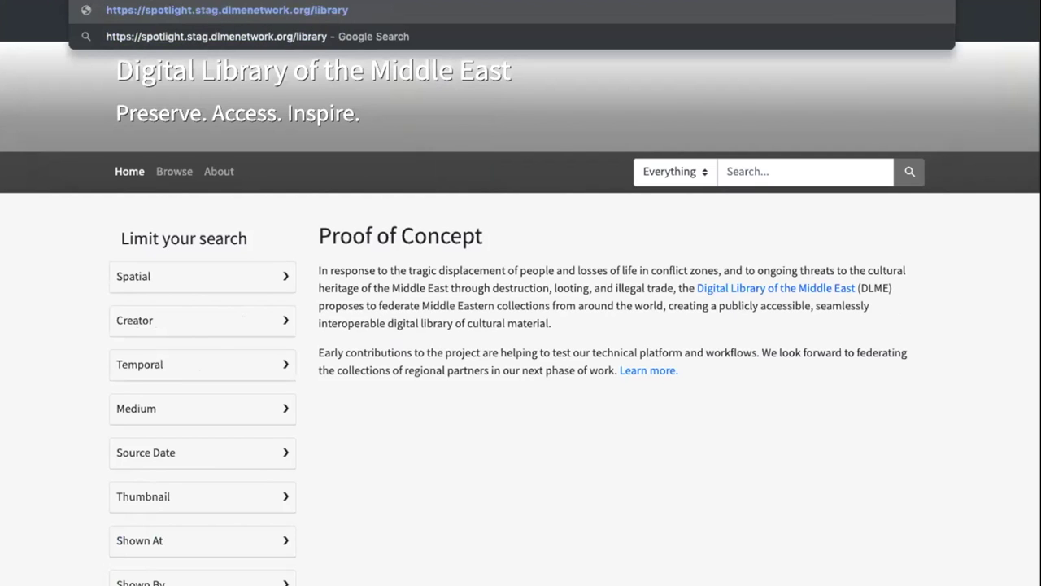
{"action": "key", "text": "Return"}
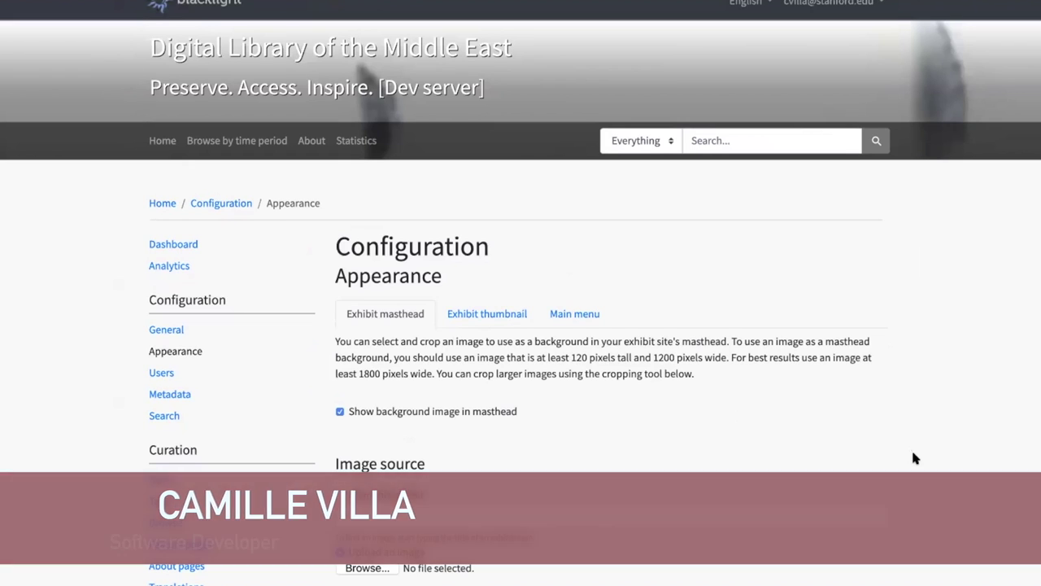
Choose 1599px-Marble_pattern_006.jpg as the masthead background image upload.
{"action": "scroll", "coordinate": [973, 479], "scroll_direction": "down", "scroll_amount": 1}
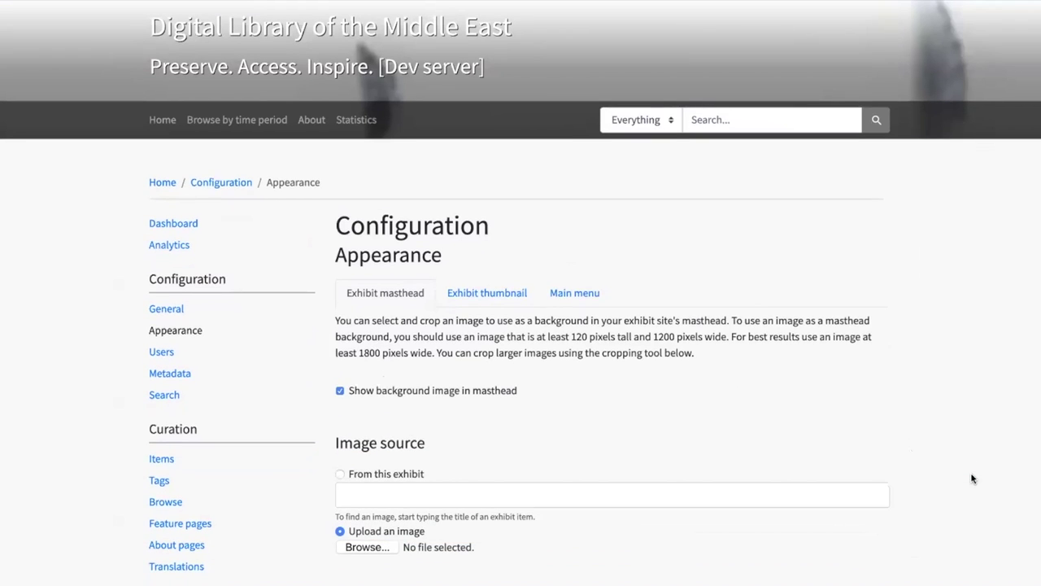
{"action": "scroll", "coordinate": [957, 484], "scroll_direction": "down", "scroll_amount": 1}
{"action": "scroll", "coordinate": [395, 475], "scroll_direction": "down", "scroll_amount": 1}
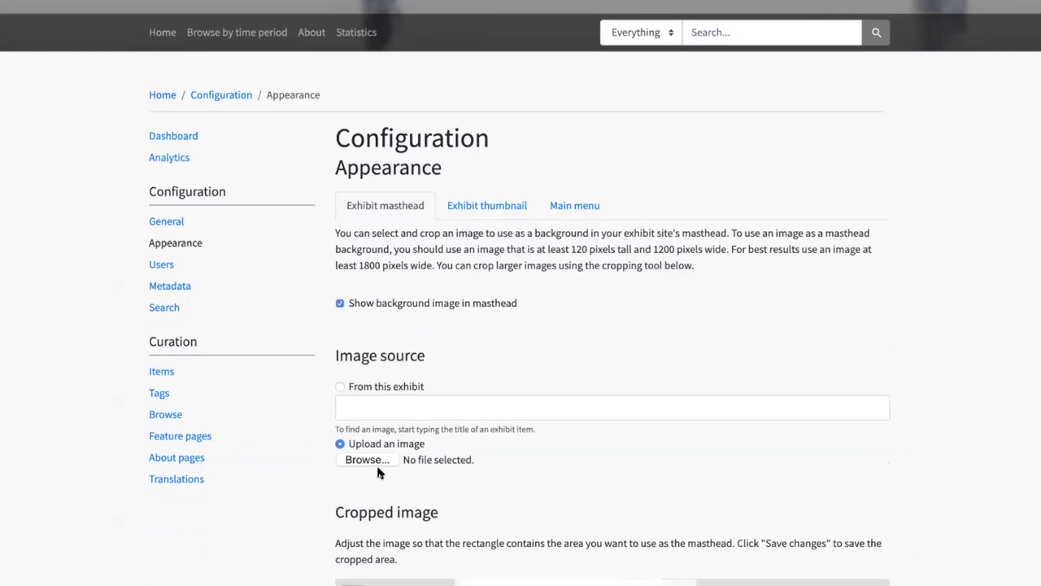
{"action": "left_click", "coordinate": [369, 459]}
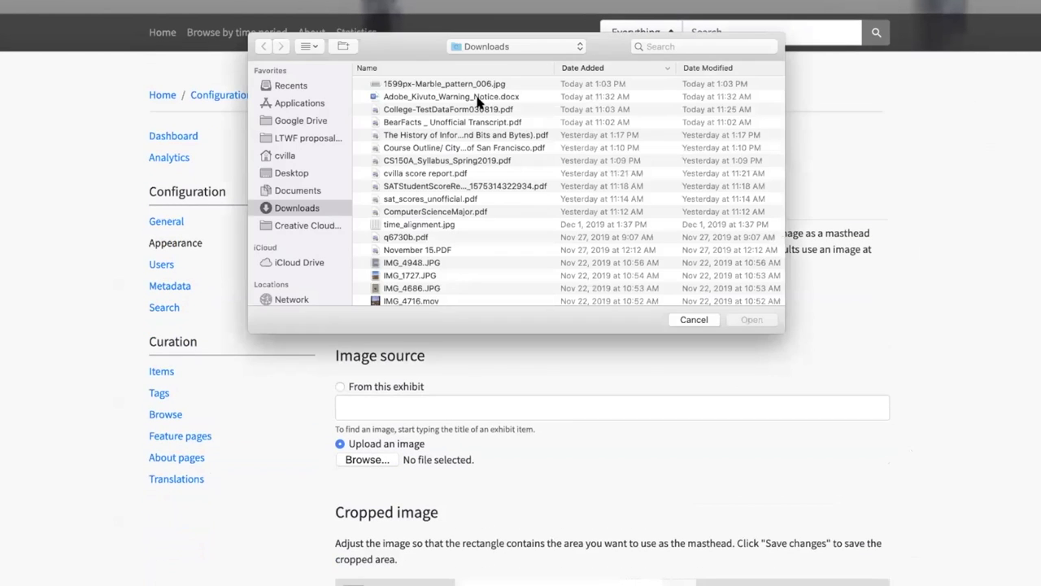
{"action": "left_click", "coordinate": [478, 84]}
{"action": "double_click", "coordinate": [478, 83]}
Widen the crop box on the marble masthead image.
{"action": "scroll", "coordinate": [857, 397], "scroll_direction": "down", "scroll_amount": 2}
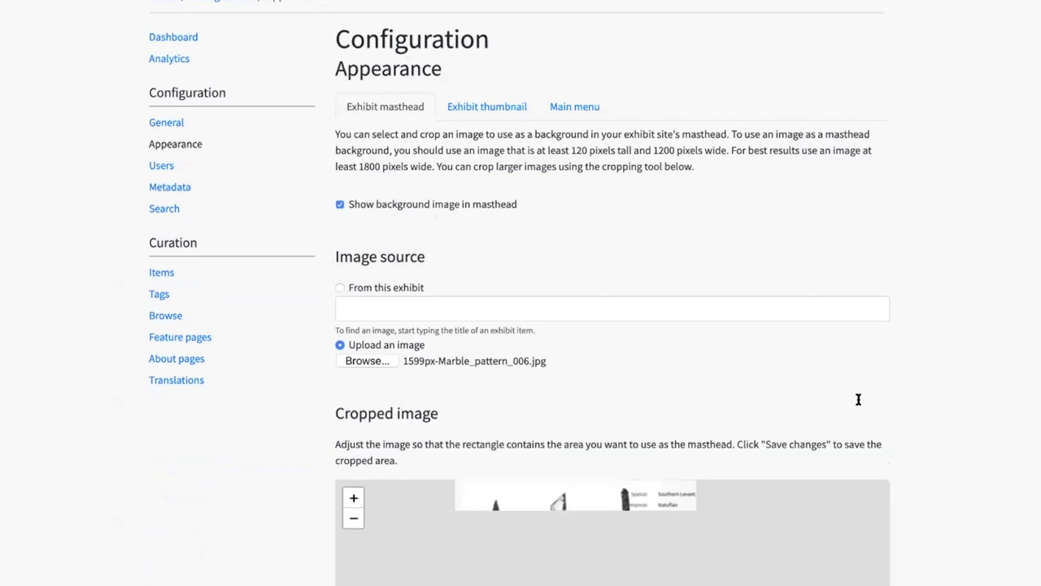
{"action": "scroll", "coordinate": [934, 427], "scroll_direction": "down", "scroll_amount": 2}
{"action": "scroll", "coordinate": [869, 416], "scroll_direction": "down", "scroll_amount": 2}
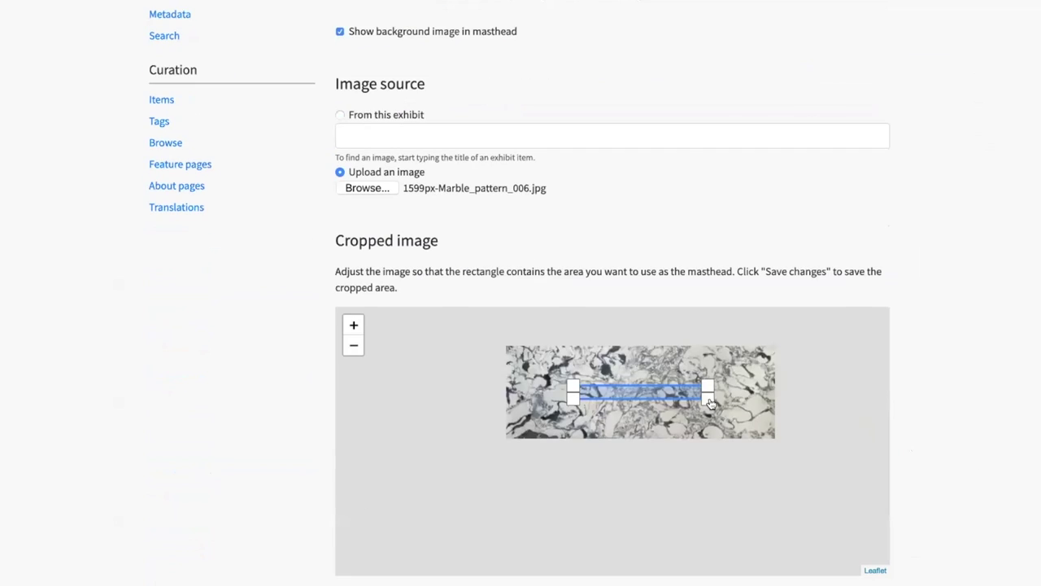
{"action": "left_click_drag", "start_coordinate": [709, 403], "coordinate": [750, 421]}
{"action": "scroll", "coordinate": [1017, 512], "scroll_direction": "down", "scroll_amount": 1}
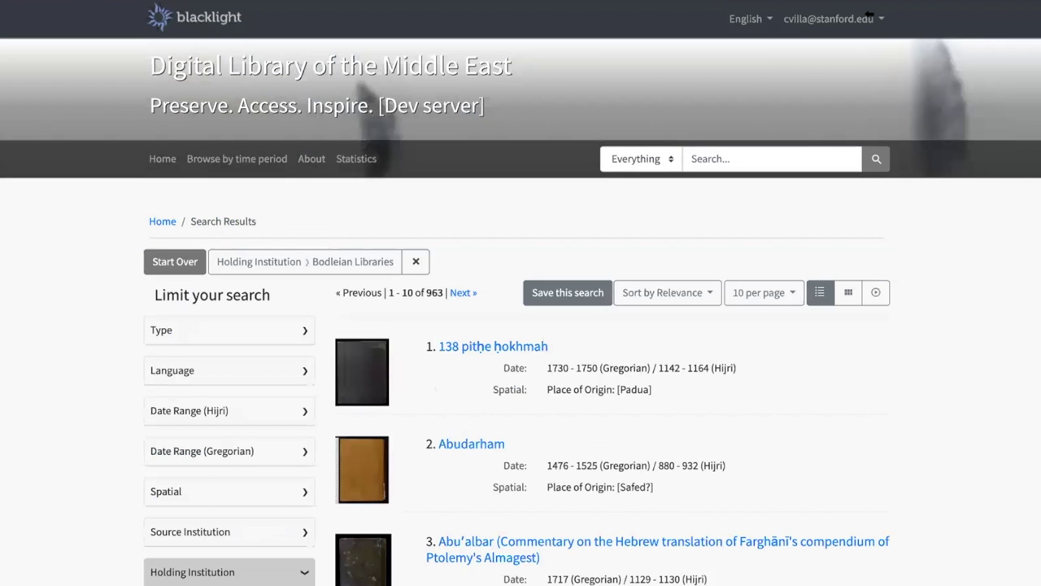
Scroll through the 138 pitḥe ḥokhmah item page under the new marble masthead.
{"action": "scroll", "coordinate": [521, 293], "scroll_direction": "down", "scroll_amount": 1}
{"action": "scroll", "coordinate": [520, 293], "scroll_direction": "down", "scroll_amount": 1}
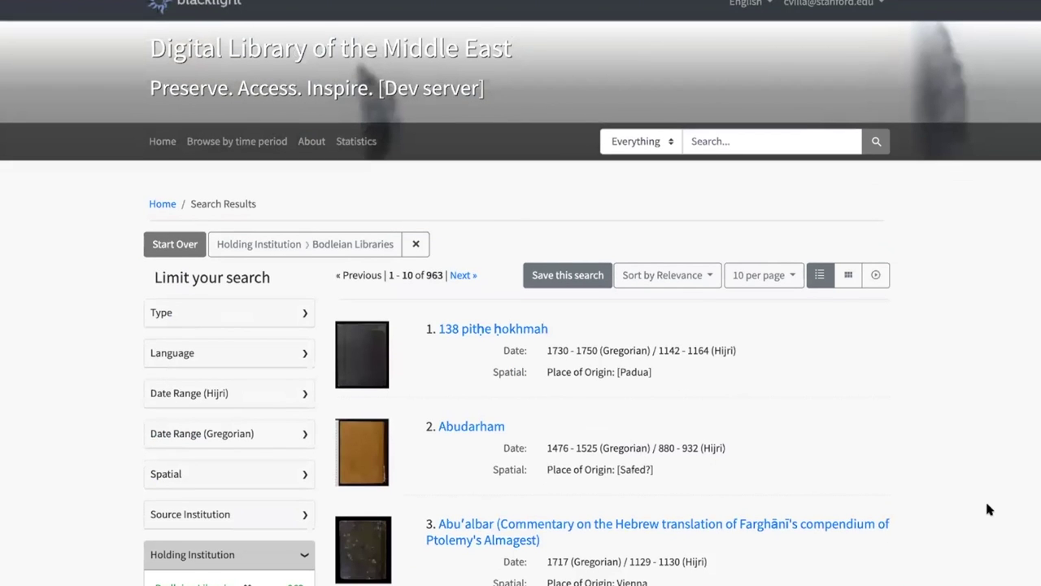
{"action": "scroll", "coordinate": [979, 516], "scroll_direction": "down", "scroll_amount": 2}
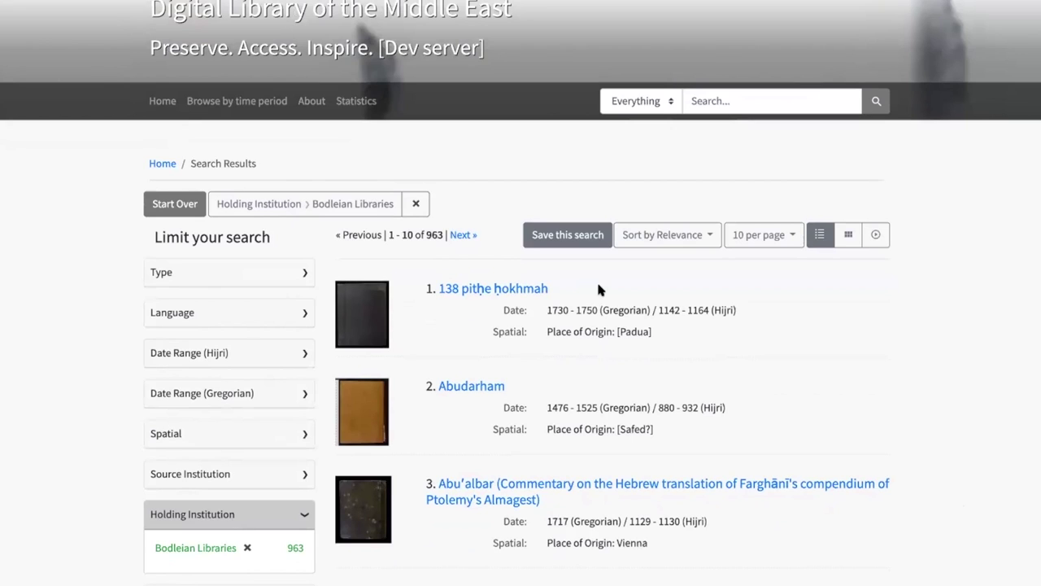
{"action": "scroll", "coordinate": [452, 274], "scroll_direction": "down", "scroll_amount": 1}
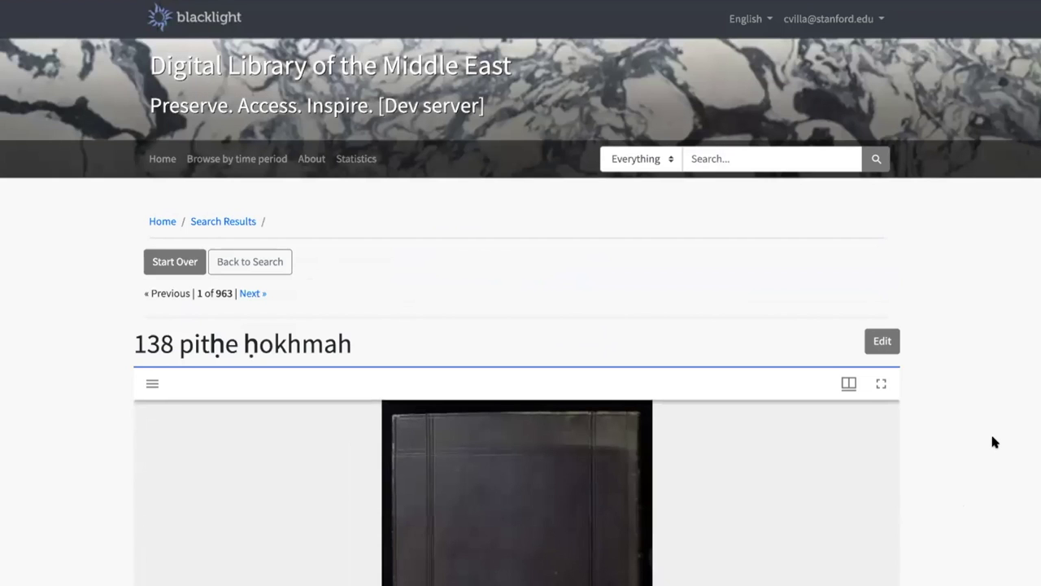
Advance the Mirador viewer to image 5 of 318 and show the About this item panel.
{"action": "scroll", "coordinate": [993, 441], "scroll_direction": "down", "scroll_amount": 1}
{"action": "scroll", "coordinate": [993, 436], "scroll_direction": "down", "scroll_amount": 3}
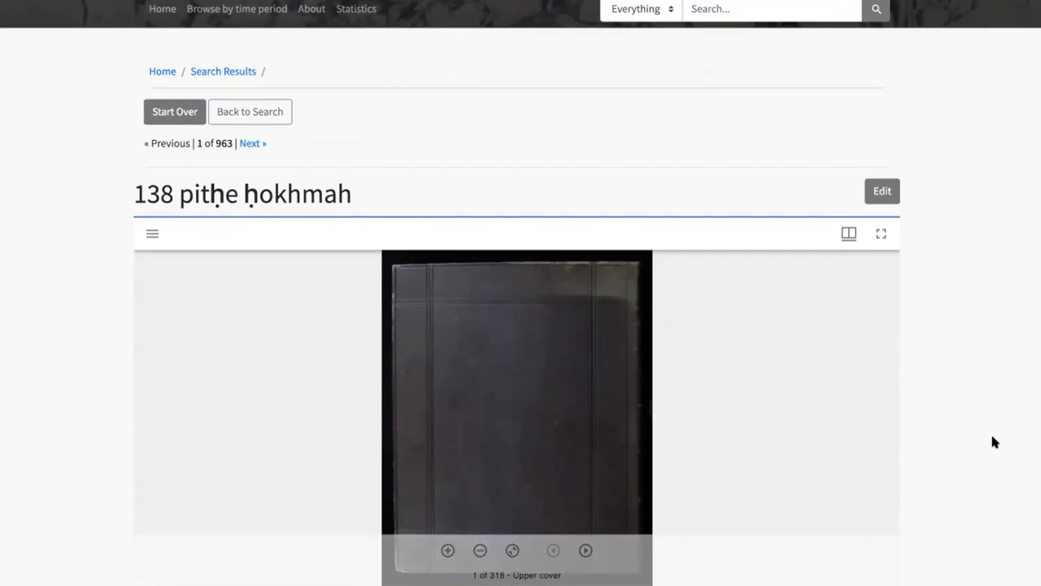
{"action": "scroll", "coordinate": [993, 471], "scroll_direction": "down", "scroll_amount": 4}
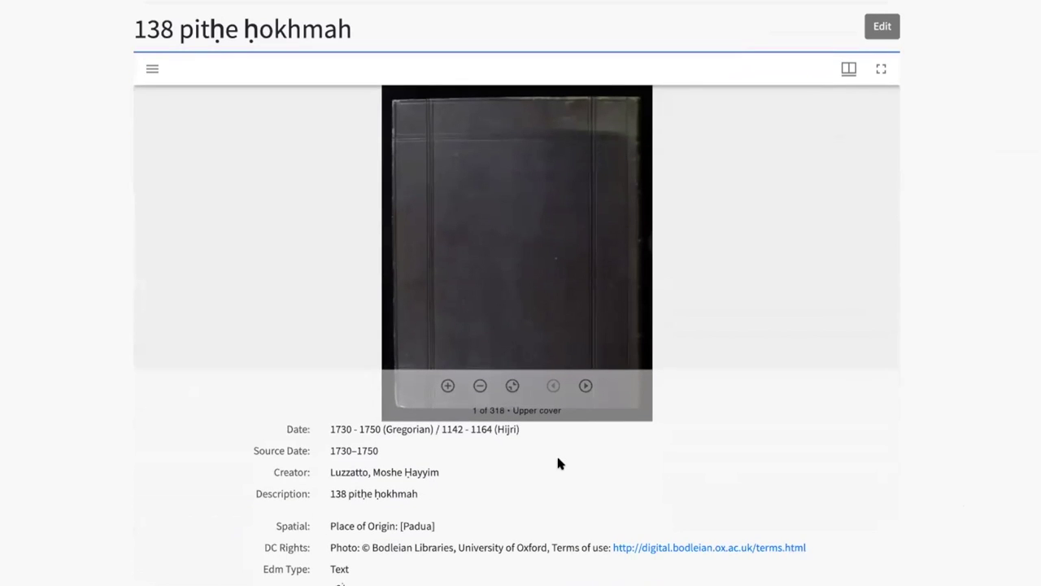
{"action": "left_click", "coordinate": [585, 385]}
{"action": "left_click", "coordinate": [585, 385]}
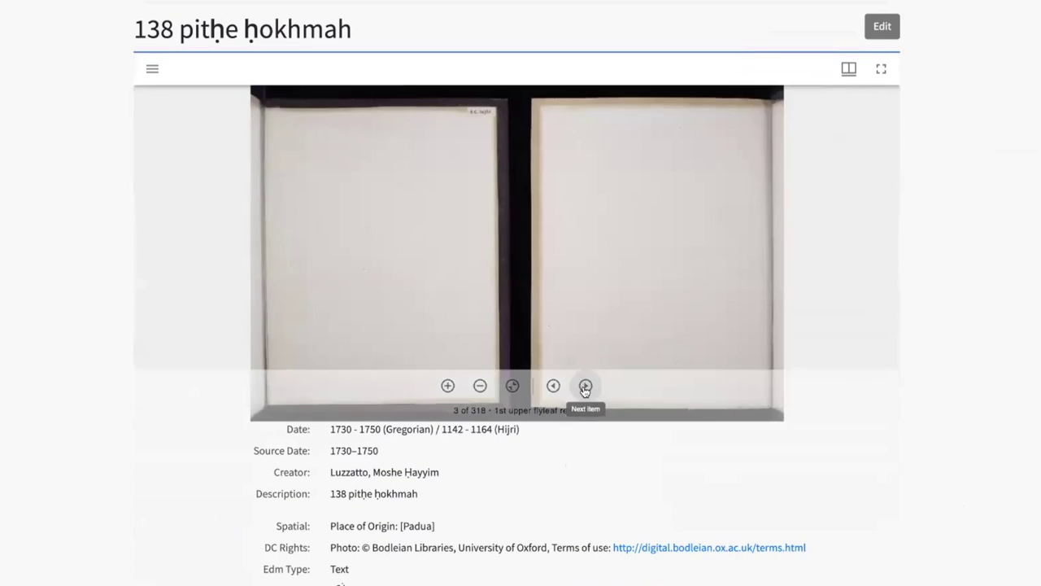
{"action": "left_click", "coordinate": [585, 385]}
{"action": "left_click", "coordinate": [585, 385]}
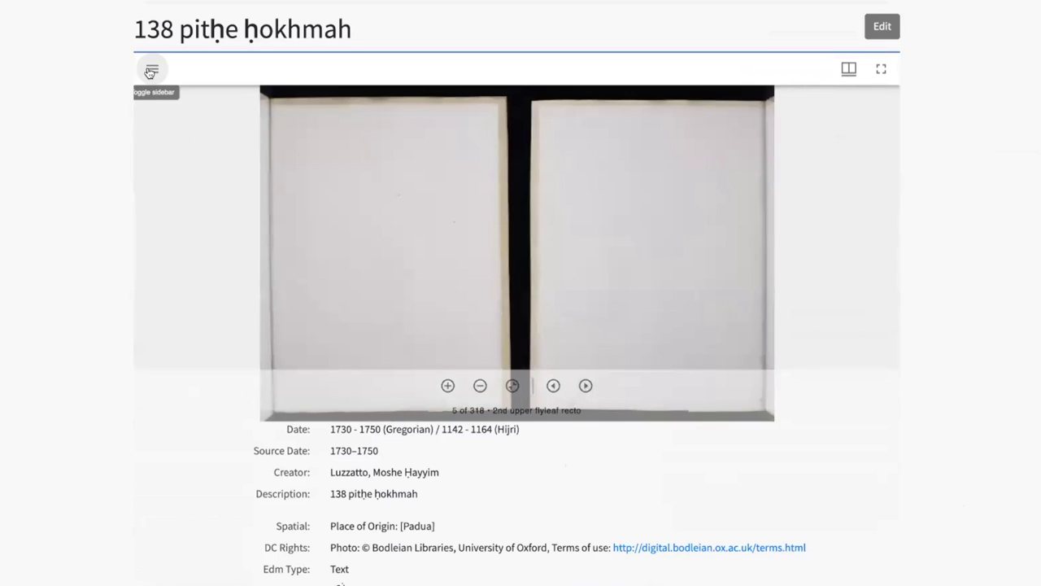
{"action": "left_click", "coordinate": [152, 69]}
{"action": "scroll", "coordinate": [286, 336], "scroll_direction": "down", "scroll_amount": 2}
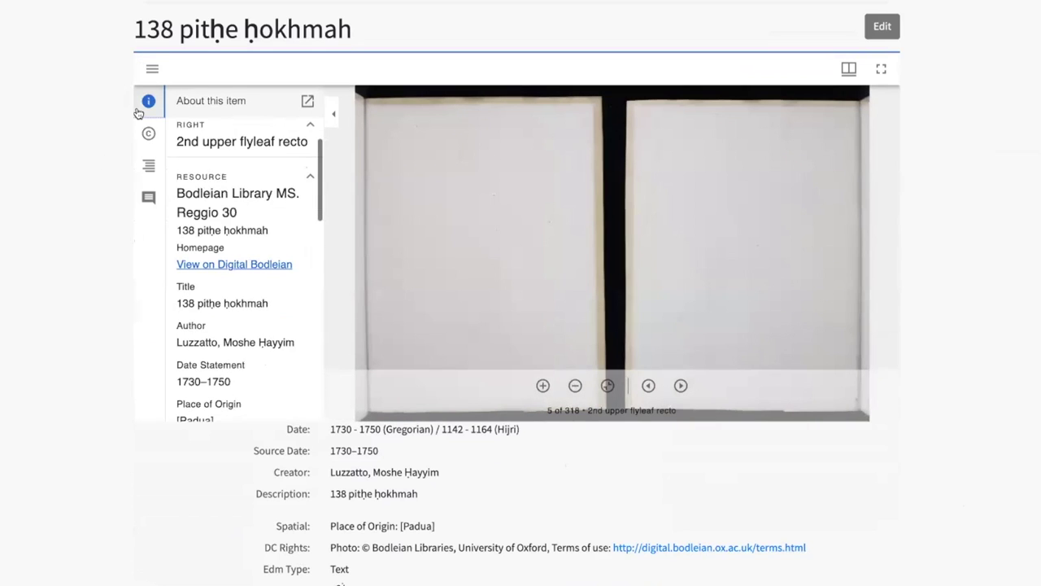